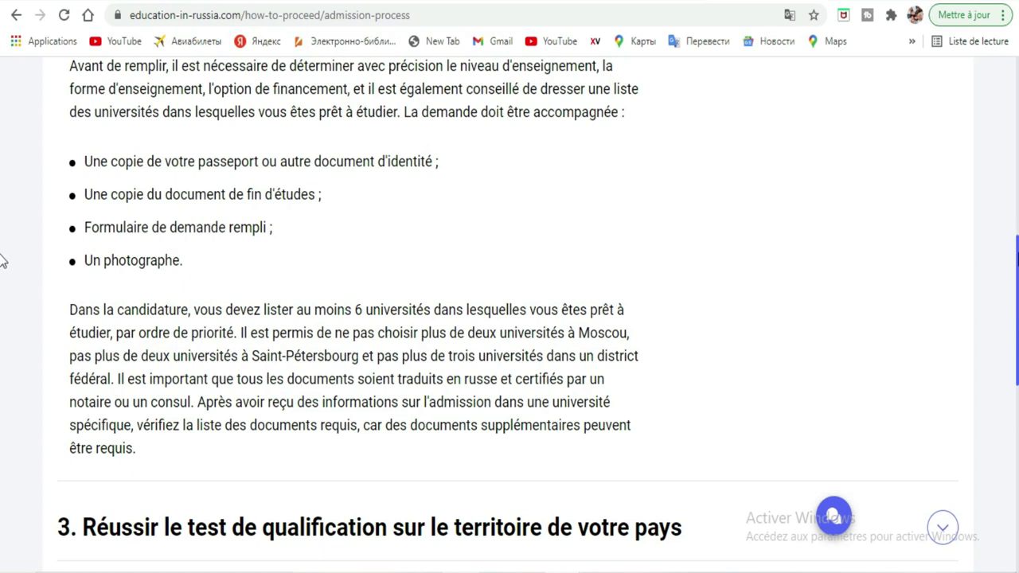
scroll(1016, 336, down, 2)
scroll(3, 327, down, 2)
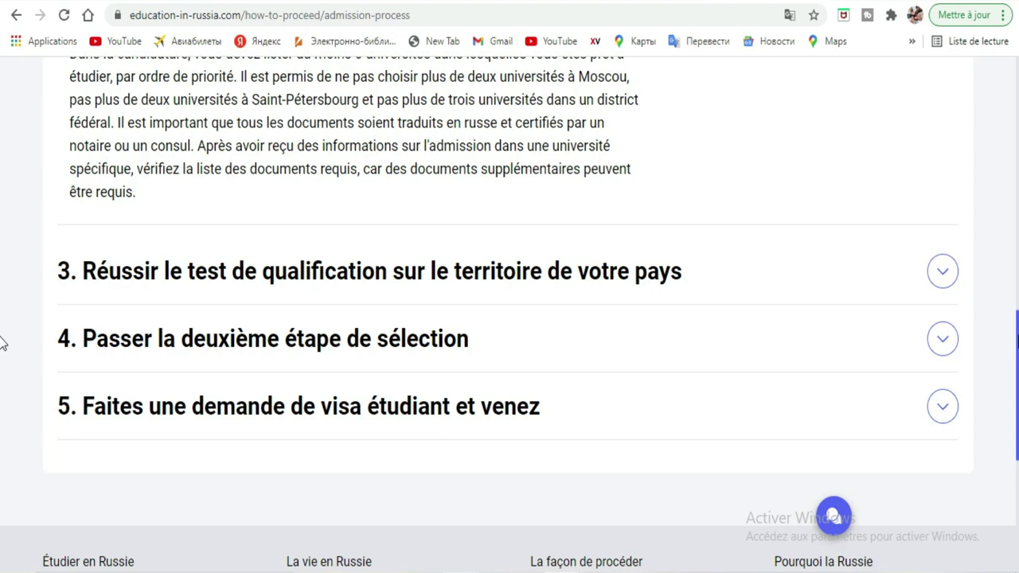
scroll(3, 398, down, 3)
scroll(2, 295, up, 10)
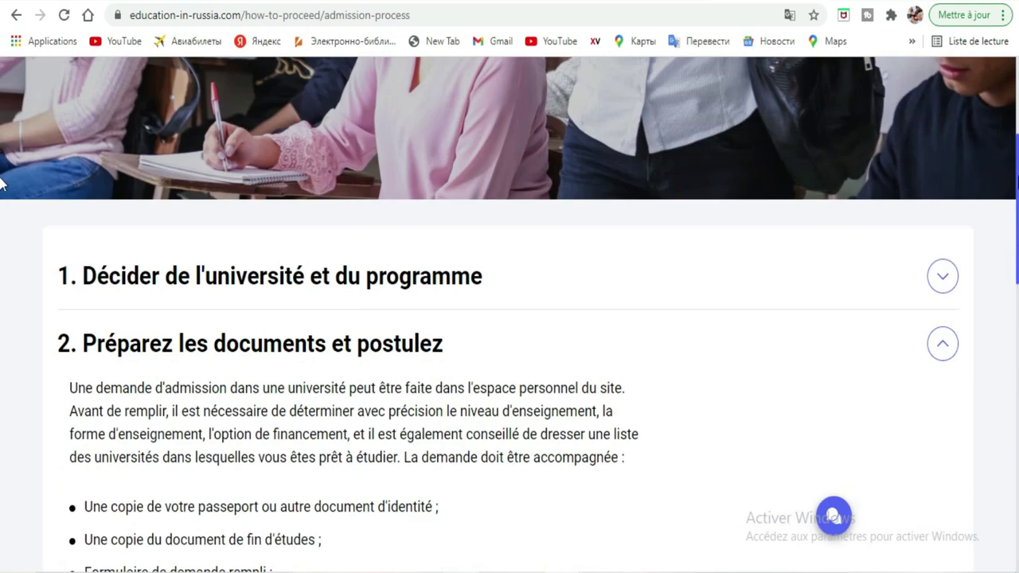
scroll(1013, 130, up, 2)
scroll(1013, 130, up, 2)
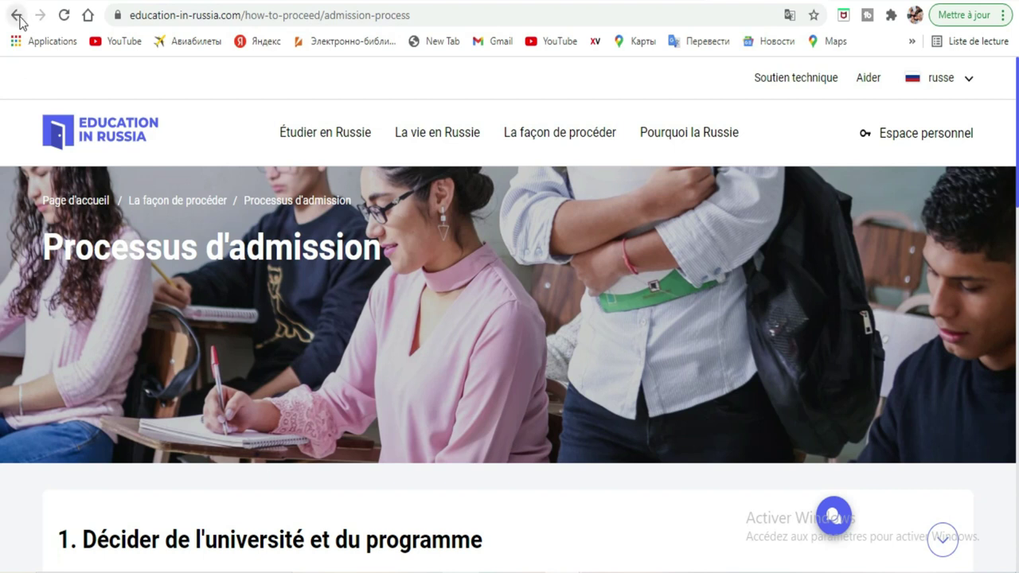
Dismiss the YouTube video notification on the site.
click(288, 137)
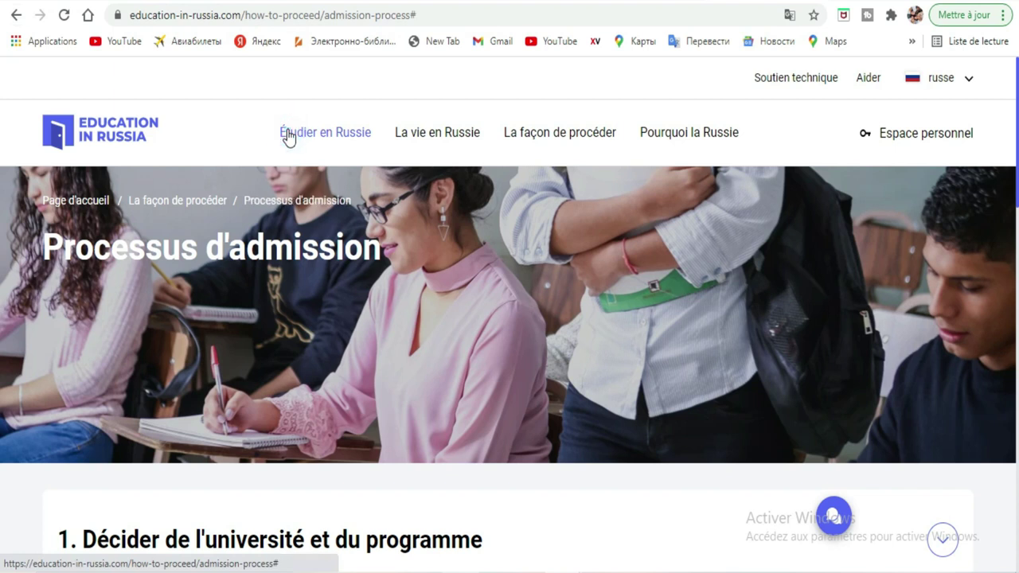
click(344, 144)
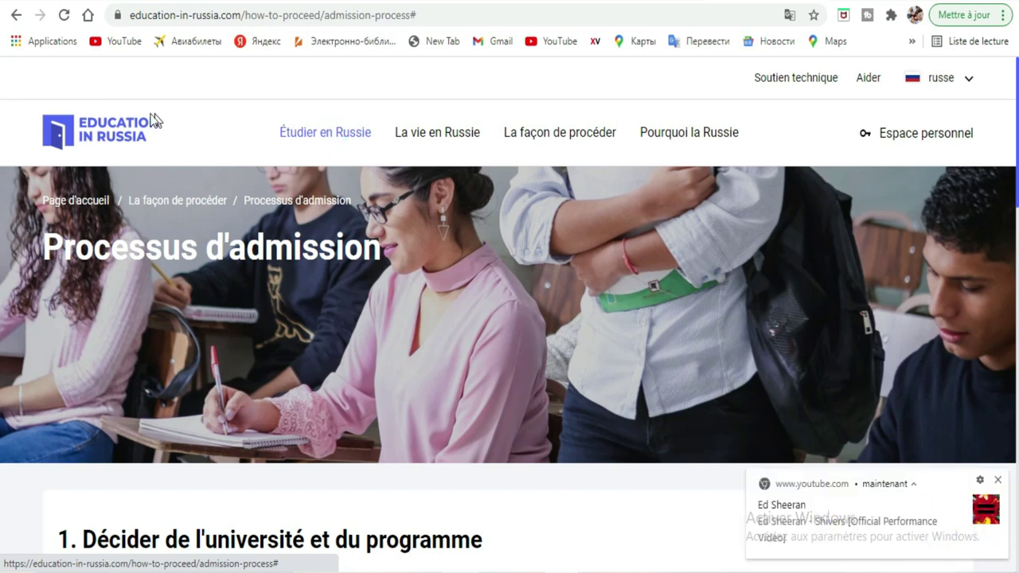
click(997, 480)
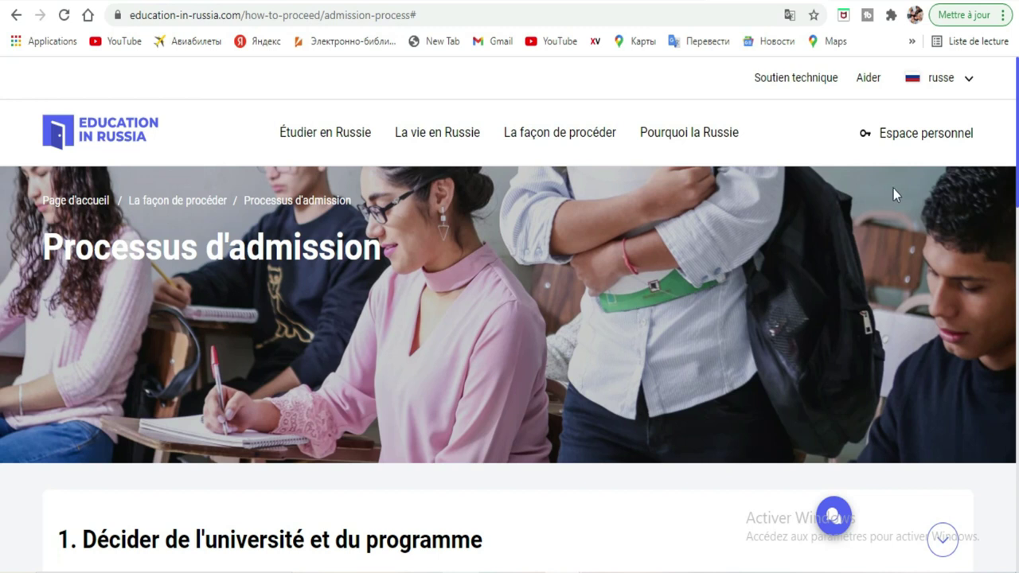
Go to the Espace personnel sign-in page and switch to the enregistrement form.
click(903, 133)
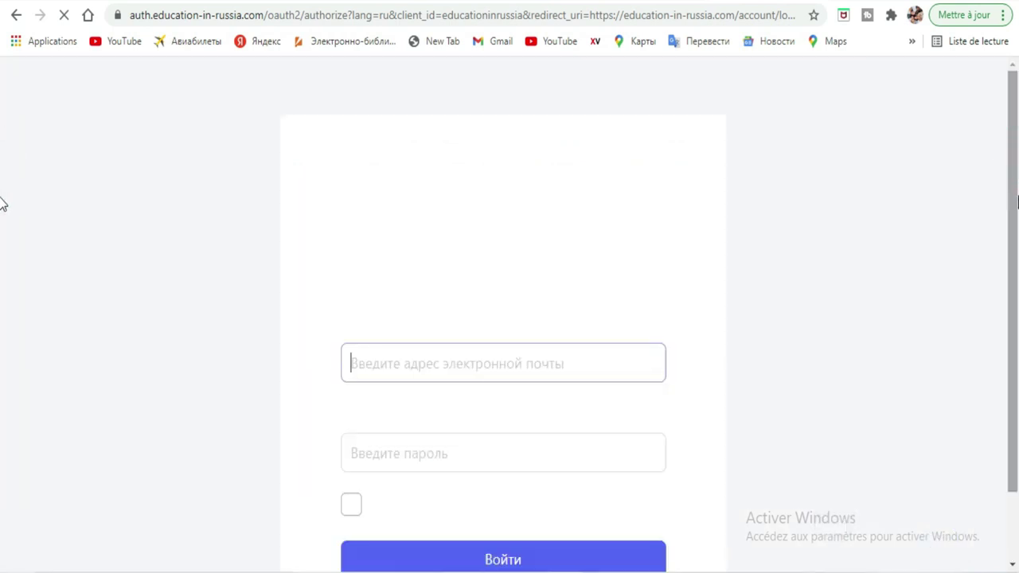
scroll(2, 203, down, 1)
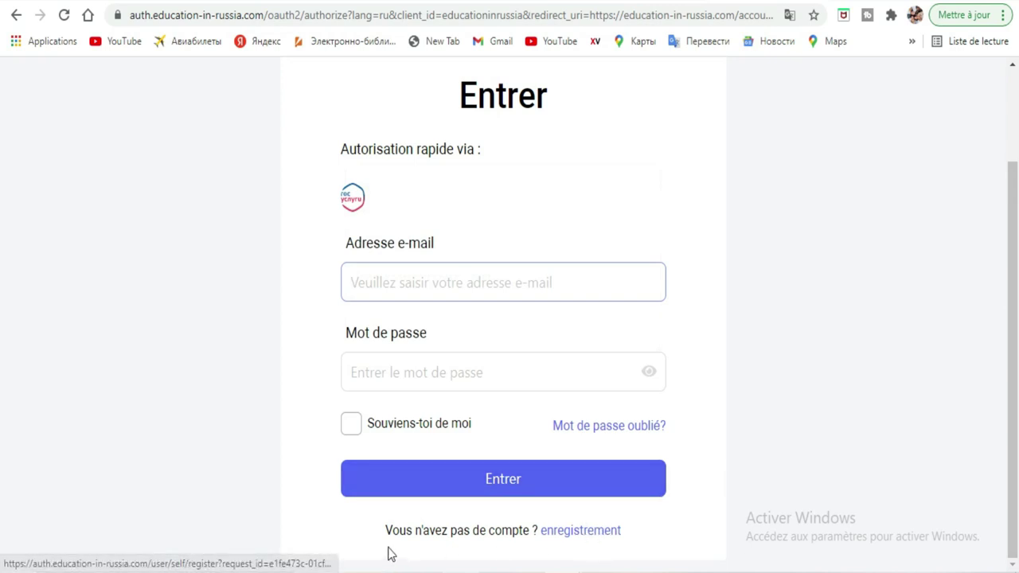
click(585, 533)
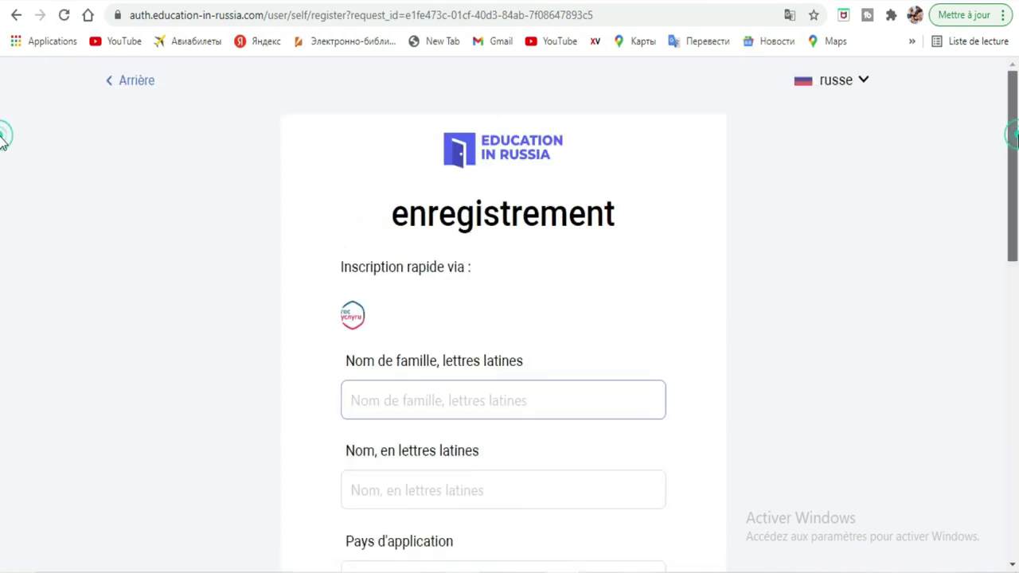
Type the applicant's surname into Nom de famille and first name into Nom.
drag(1013, 137, 1014, 229)
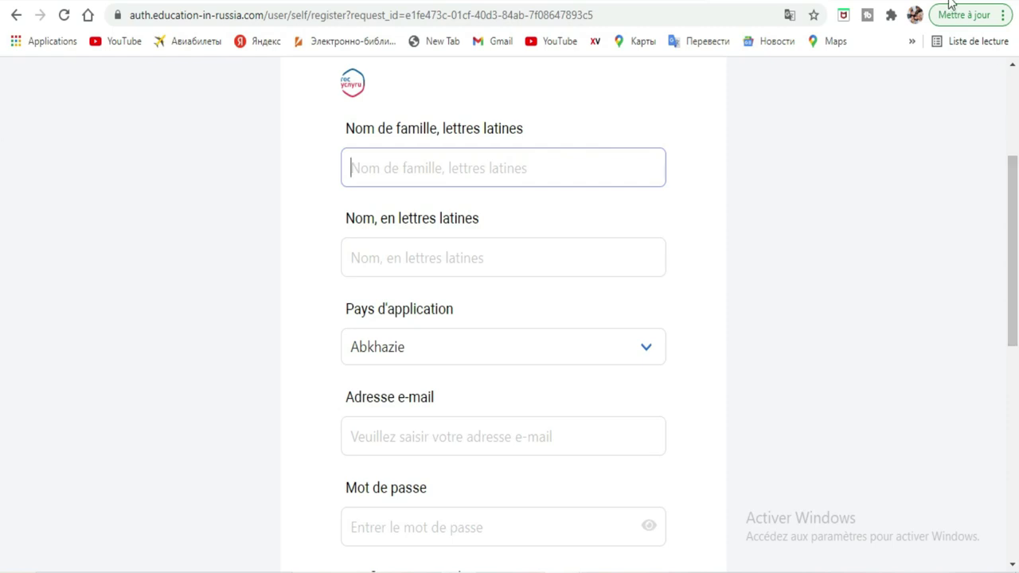
click(600, 172)
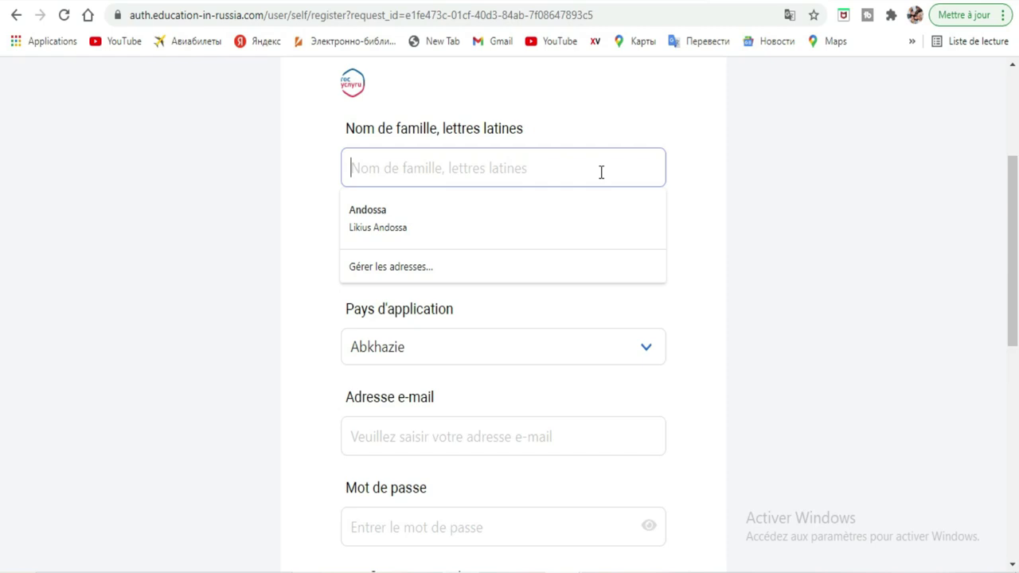
text(g)
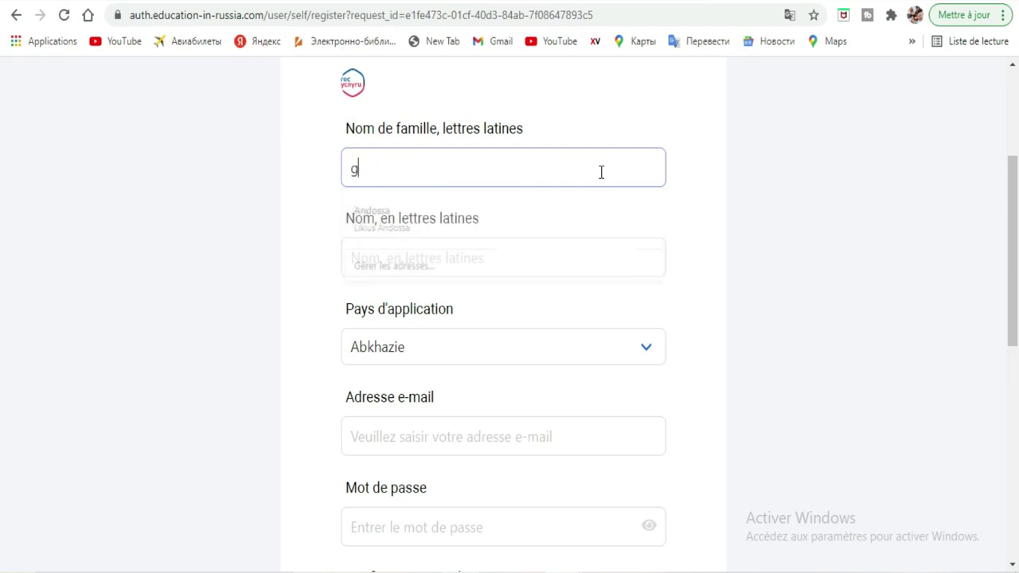
key(BackSpace)
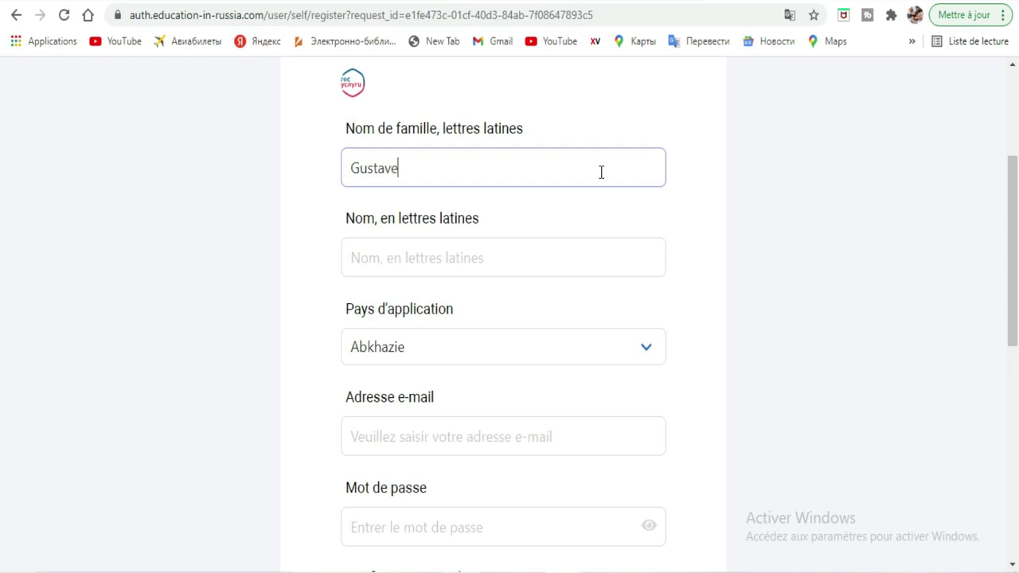
click(555, 249)
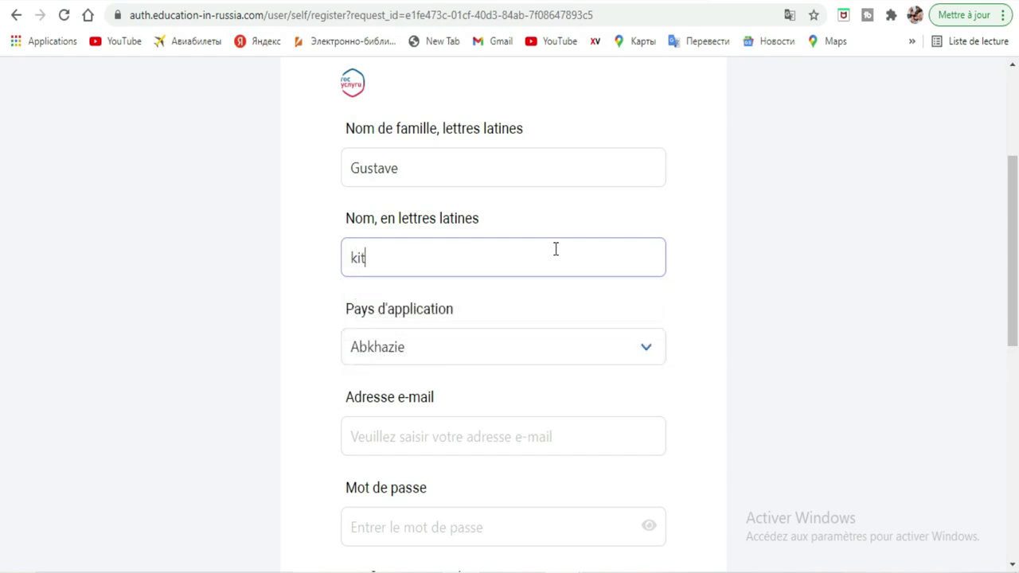
Choose Кот д`Ивуар (Côte d'Ivoire) from the Pays d'application list.
click(648, 361)
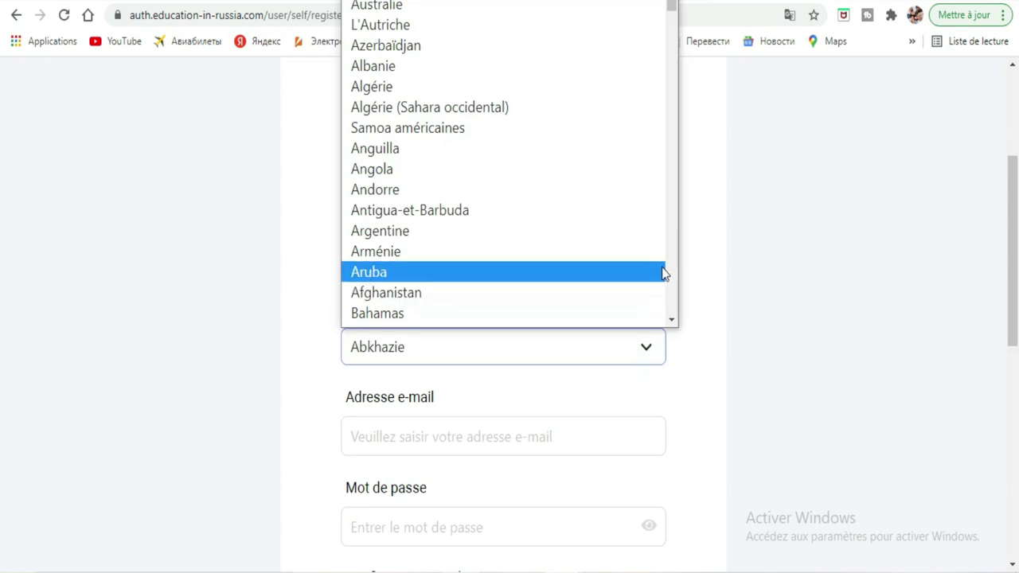
click(674, 259)
click(674, 259)
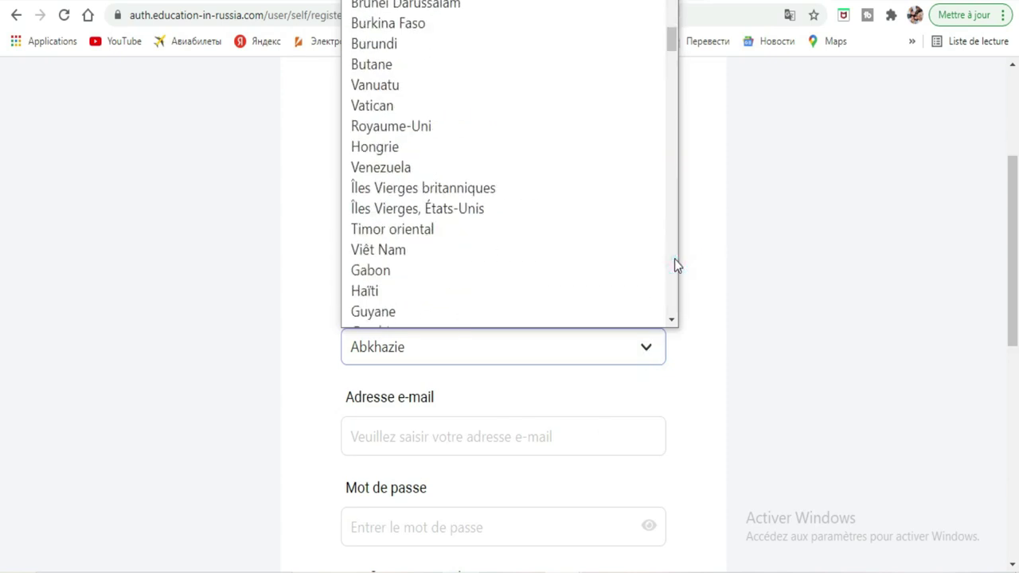
click(674, 258)
click(674, 259)
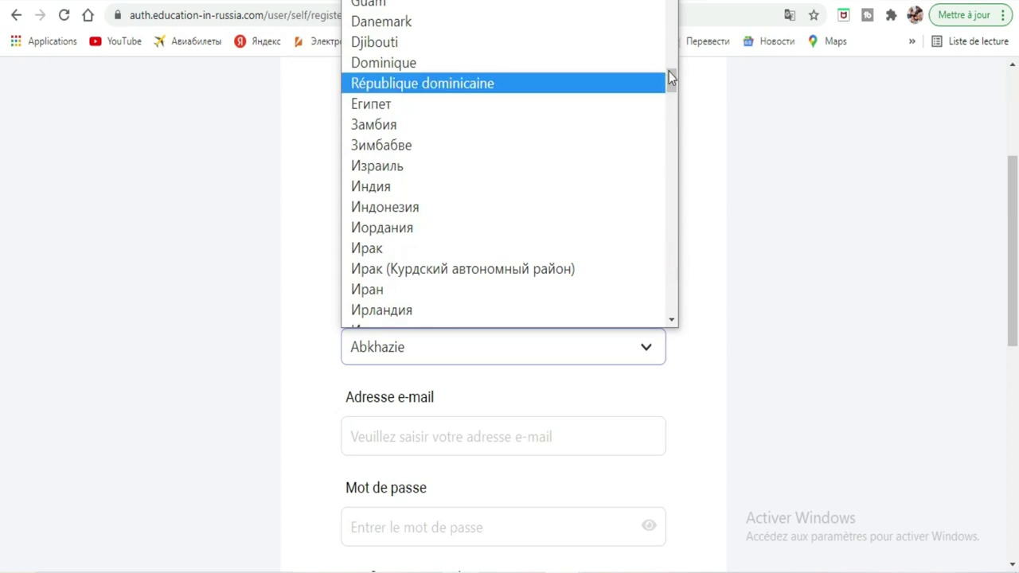
drag(675, 74, 677, 112)
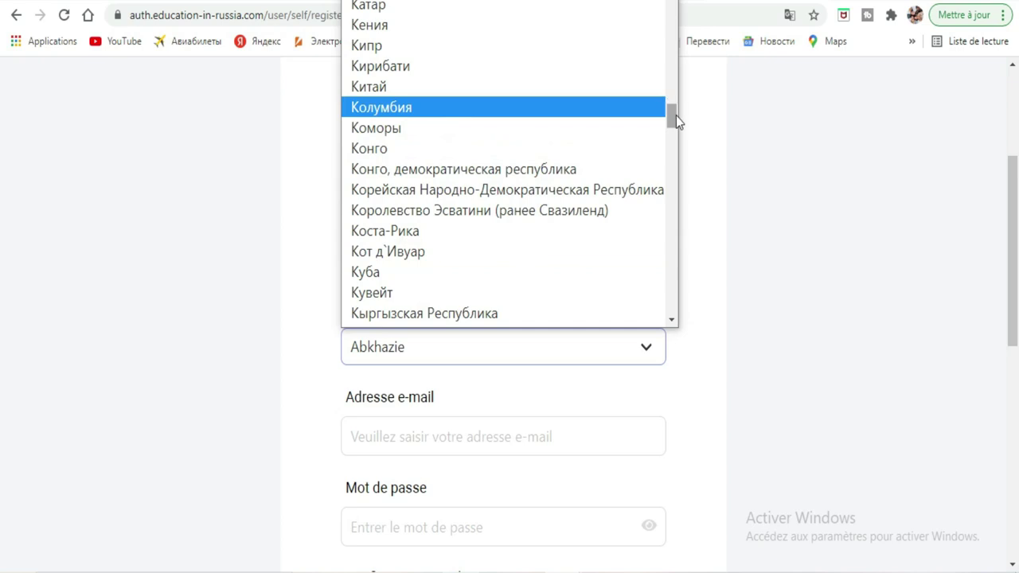
drag(676, 116, 658, 129)
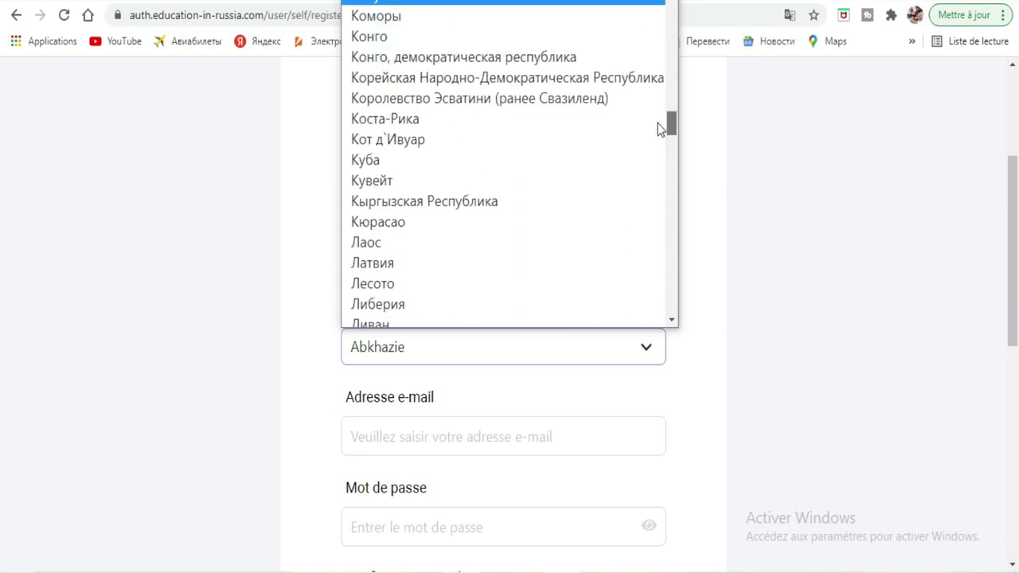
click(367, 139)
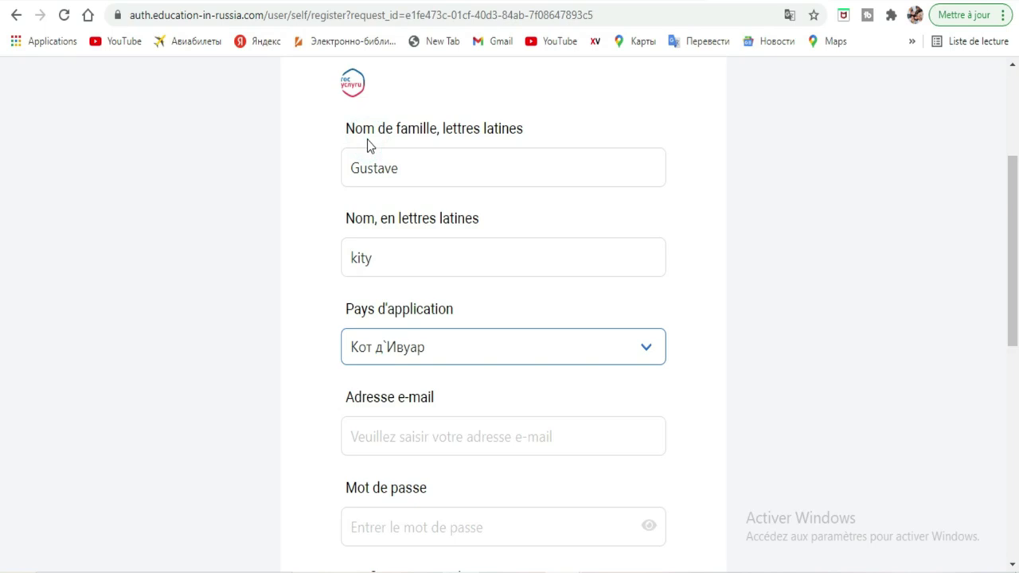
Fill Adresse e-mail with the saved Gmail address suggestion.
drag(1013, 261, 1016, 320)
click(623, 303)
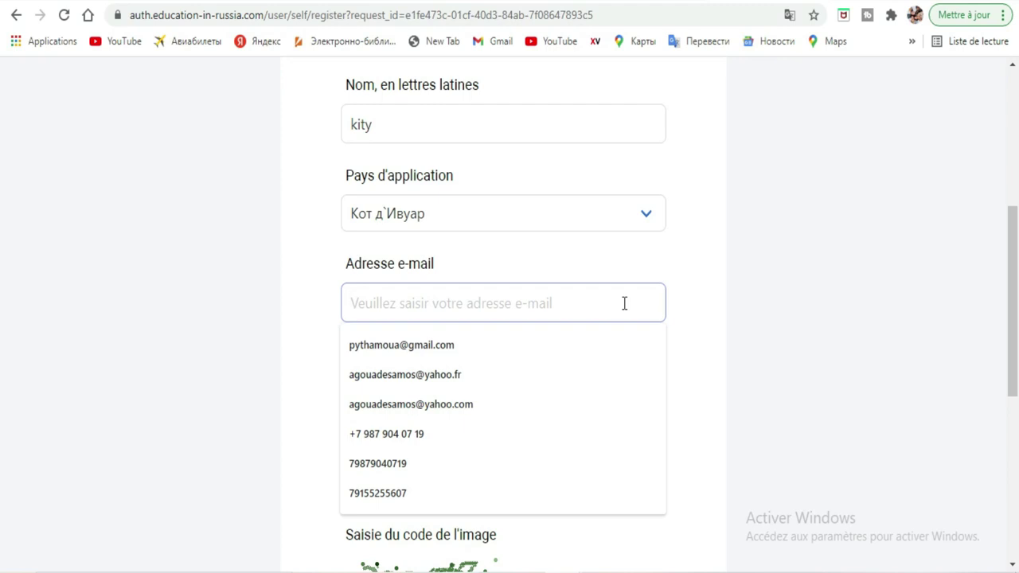
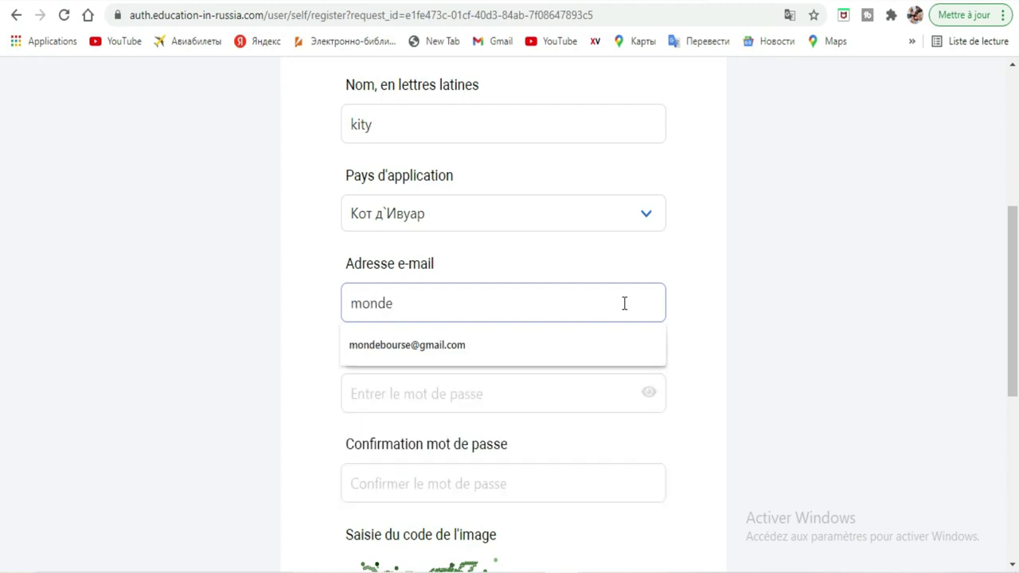
click(567, 344)
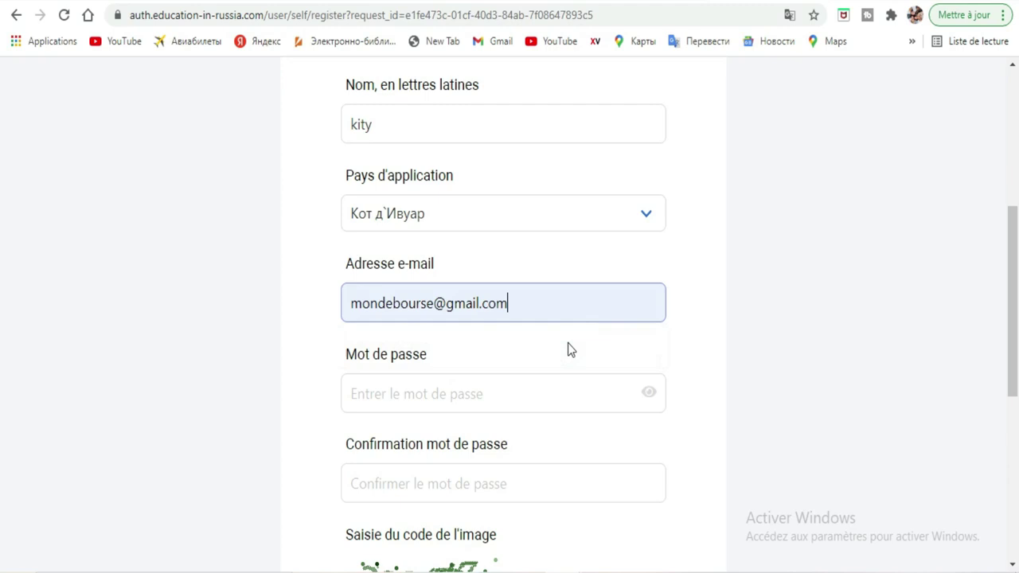
Enter the account password in Mot de passe and again in Confirmation.
click(530, 387)
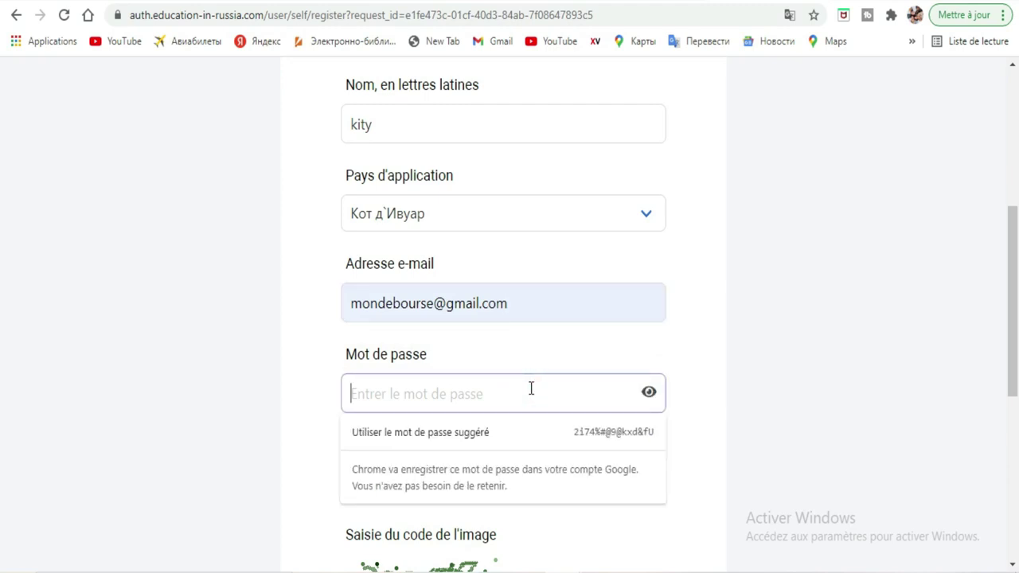
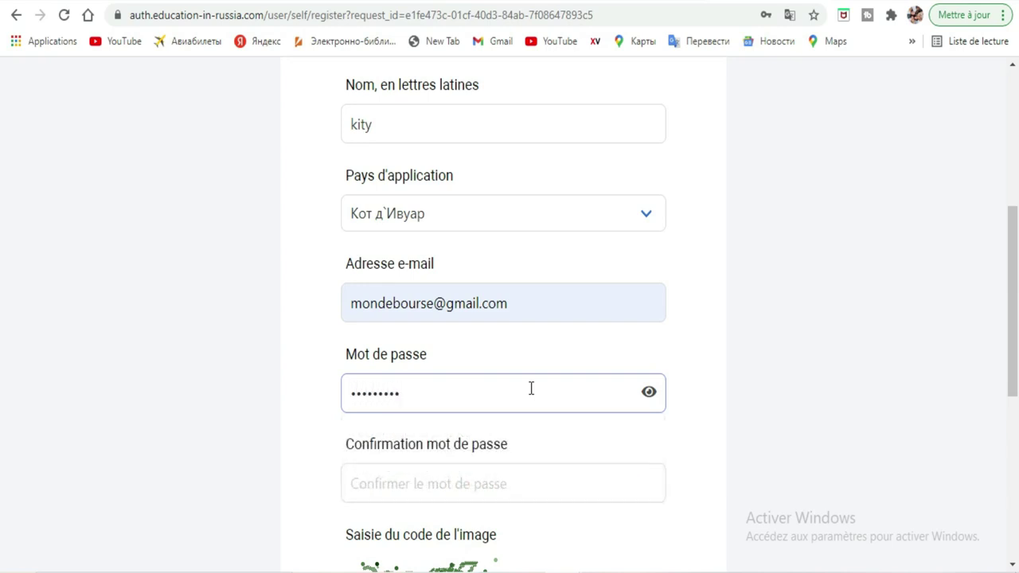
scroll(2, 318, down, 1)
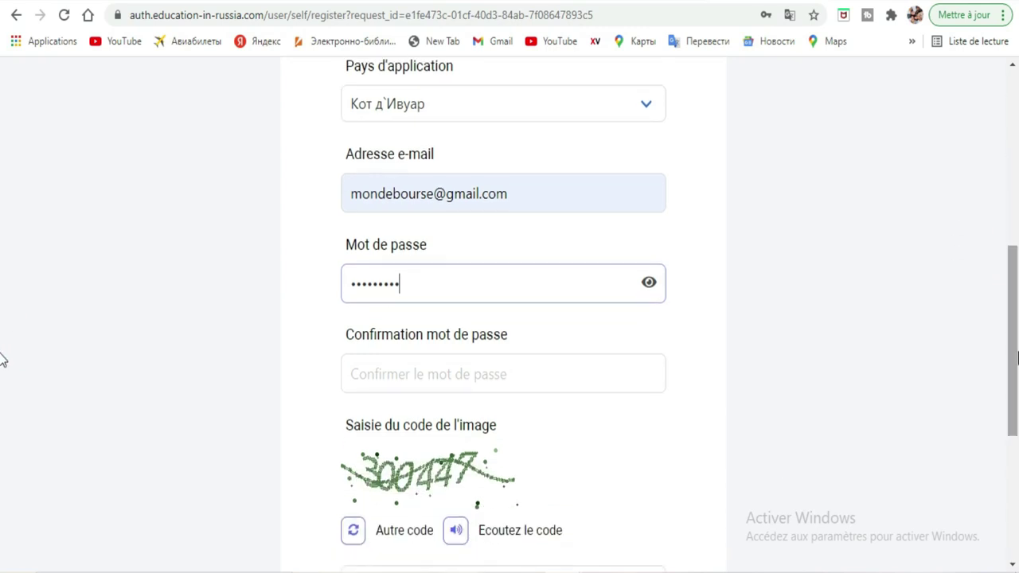
click(631, 367)
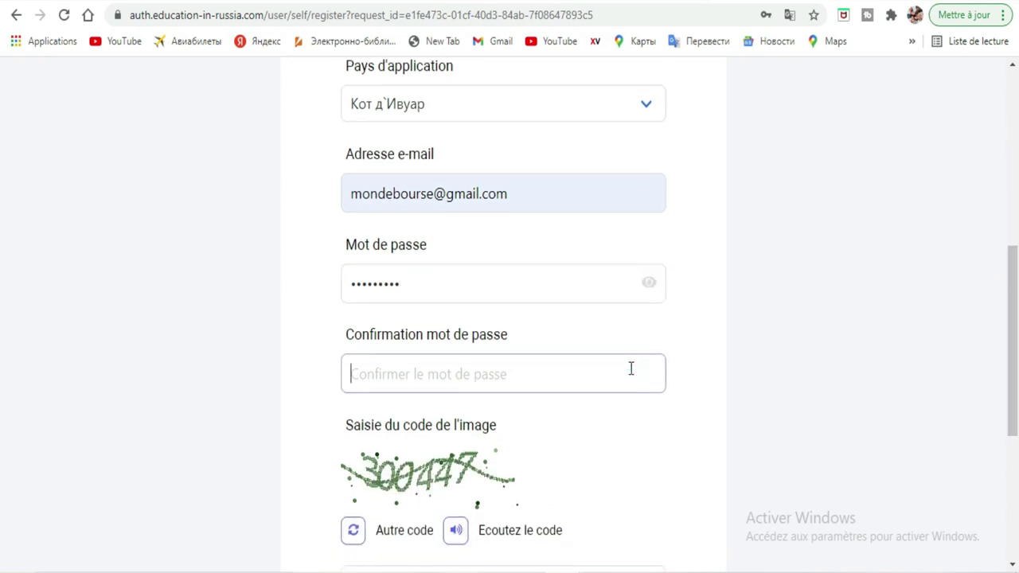
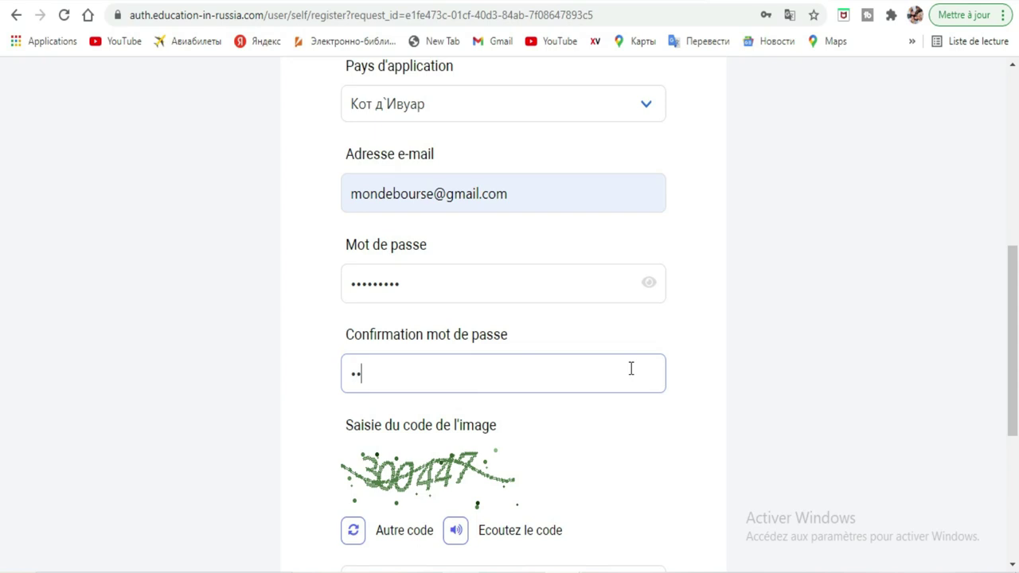
scroll(2, 334, down, 2)
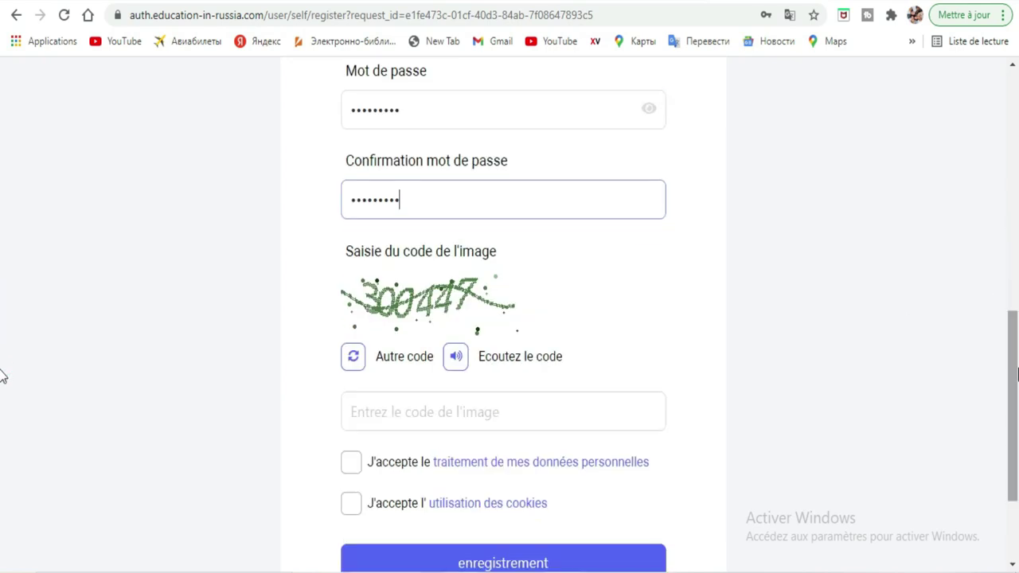
click(443, 410)
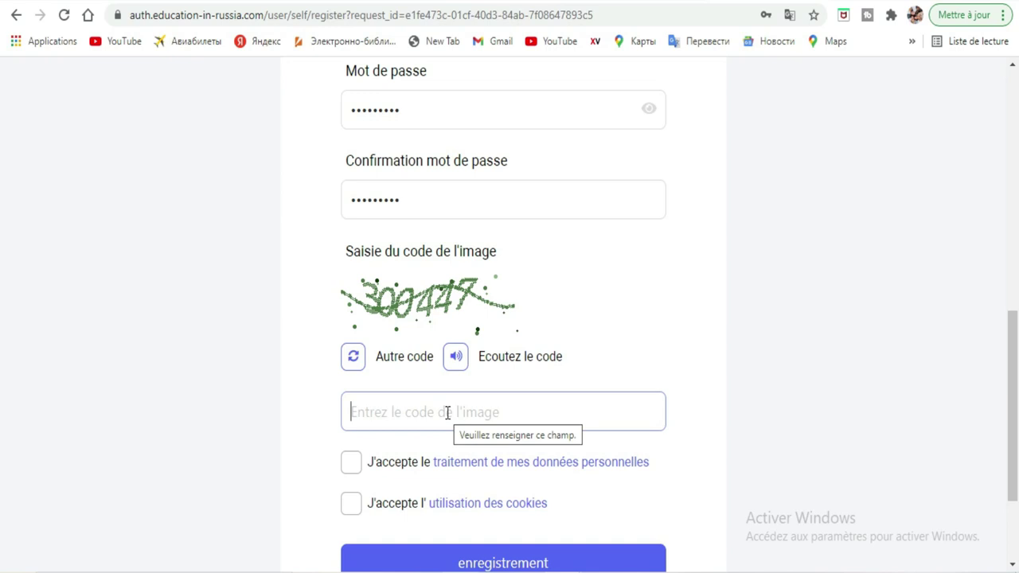
Enter the image verification code and play it aloud twice.
text(300447)
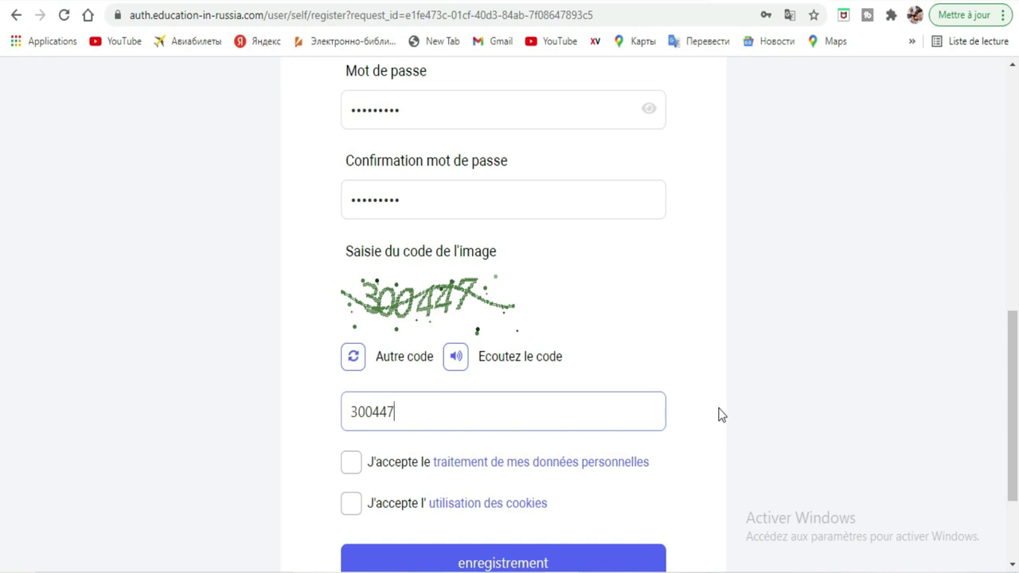
click(460, 368)
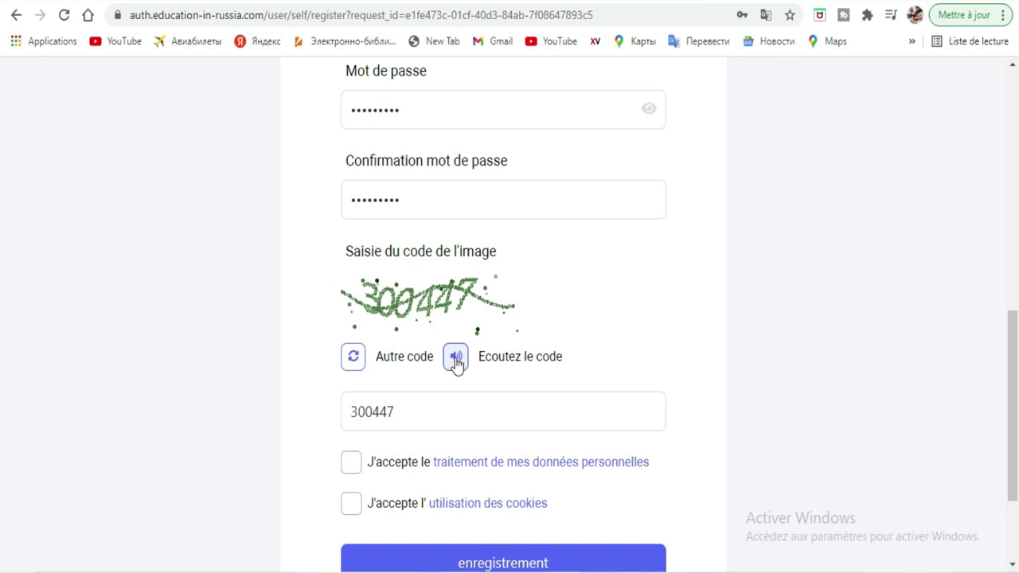
click(456, 363)
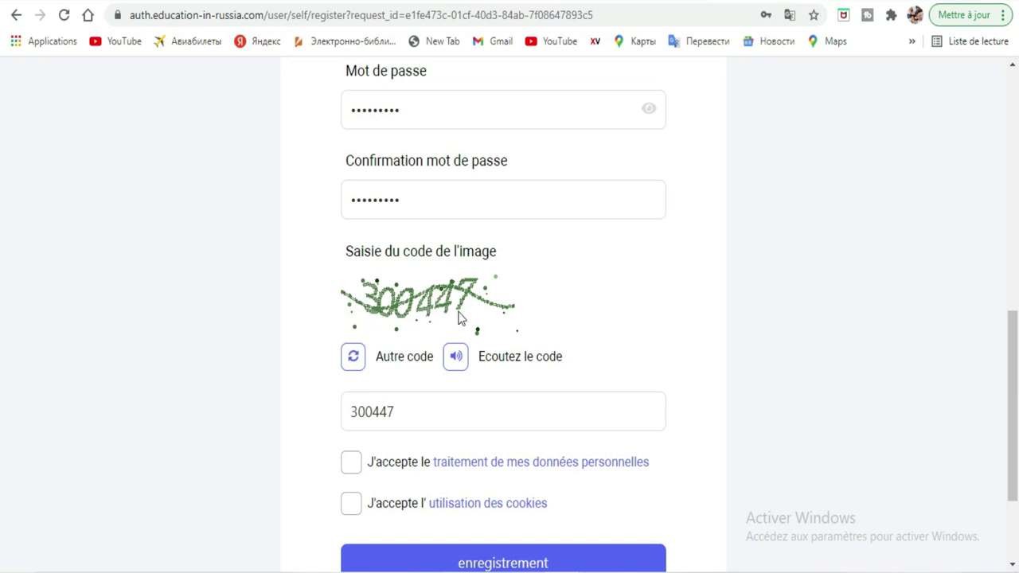
Tick both J'accepte boxes for personal data processing and cookies.
drag(1015, 372, 1015, 405)
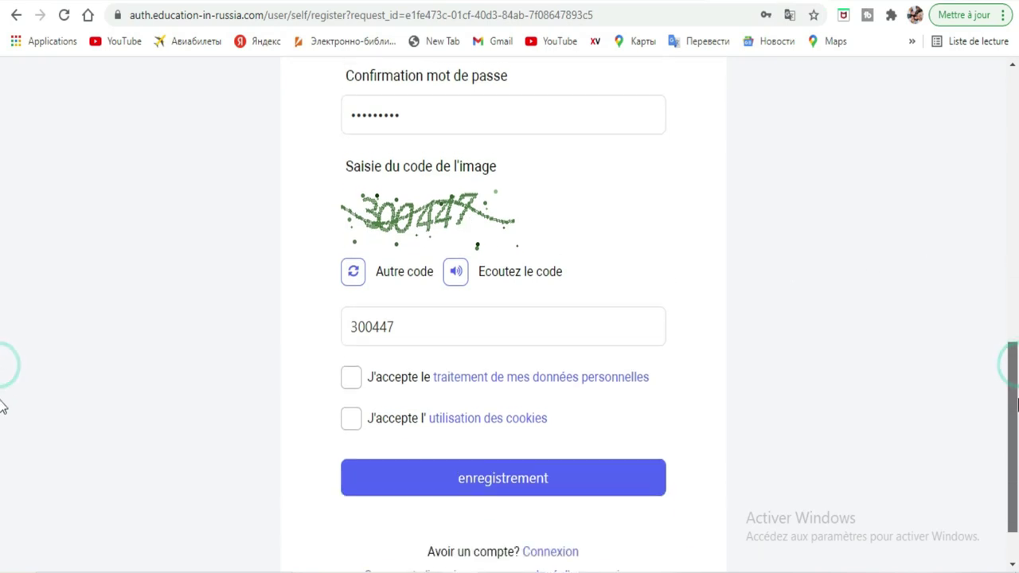
click(352, 370)
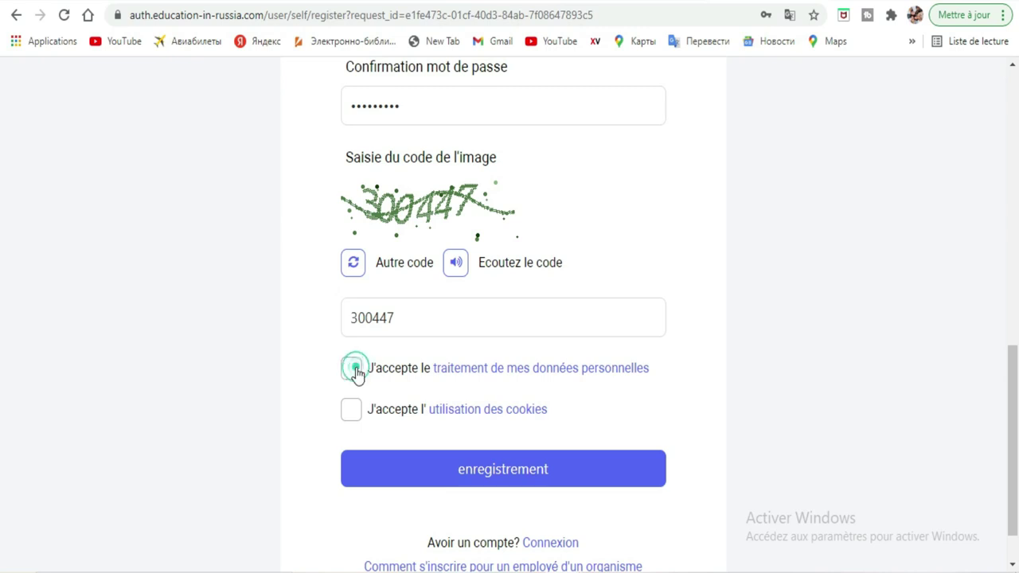
click(355, 411)
Submit the registration and save the login in Chrome's password prompt.
click(507, 476)
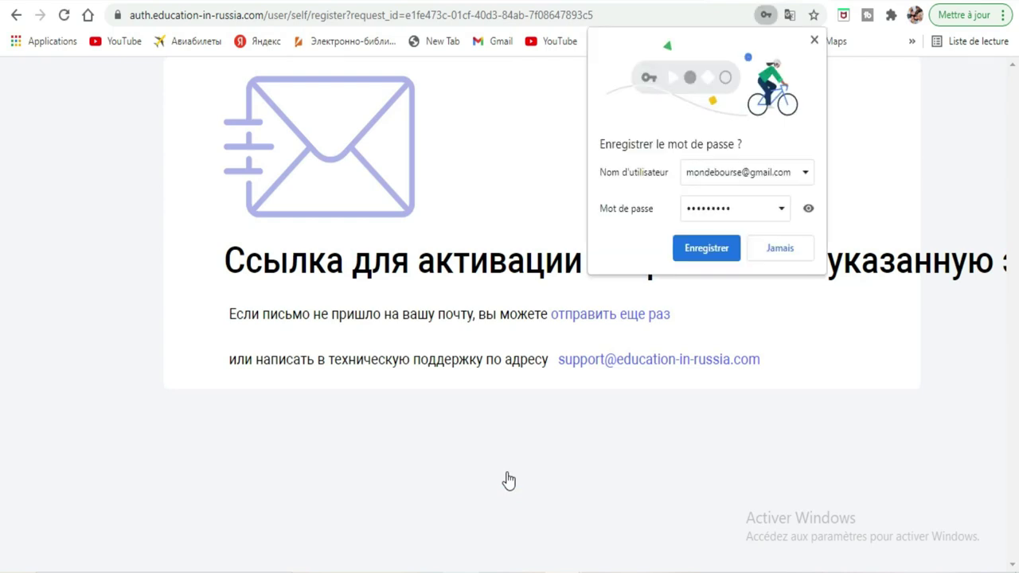
click(703, 250)
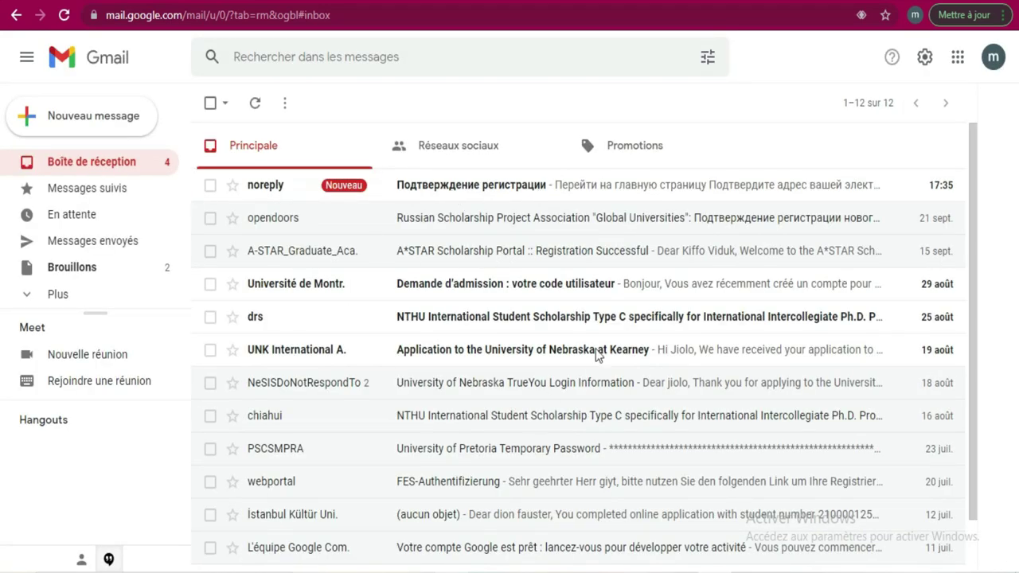
Open the noreply 'Подтверждение регистрации' email and confirm the address with Подтвердить.
click(634, 191)
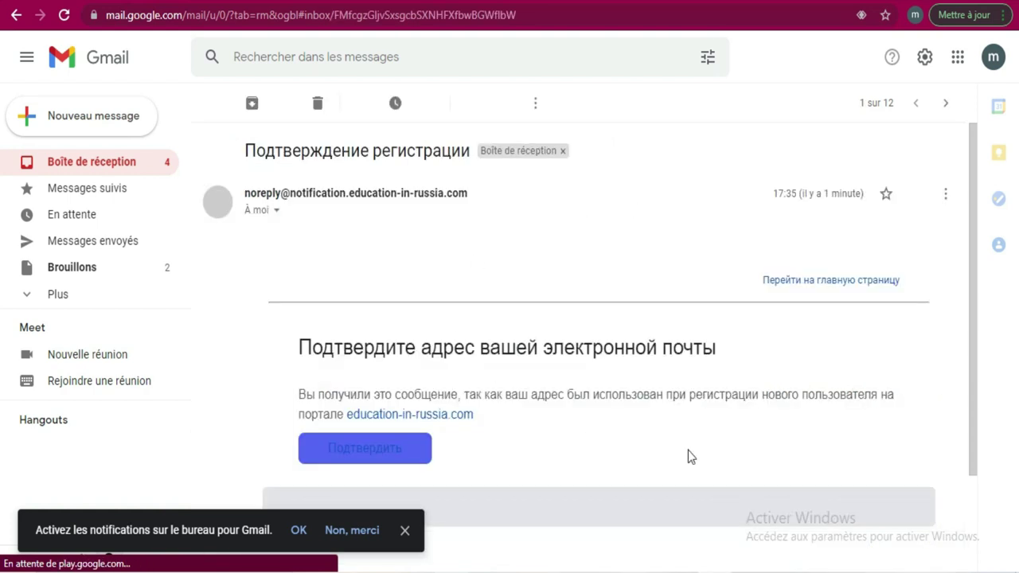
drag(971, 191, 990, 307)
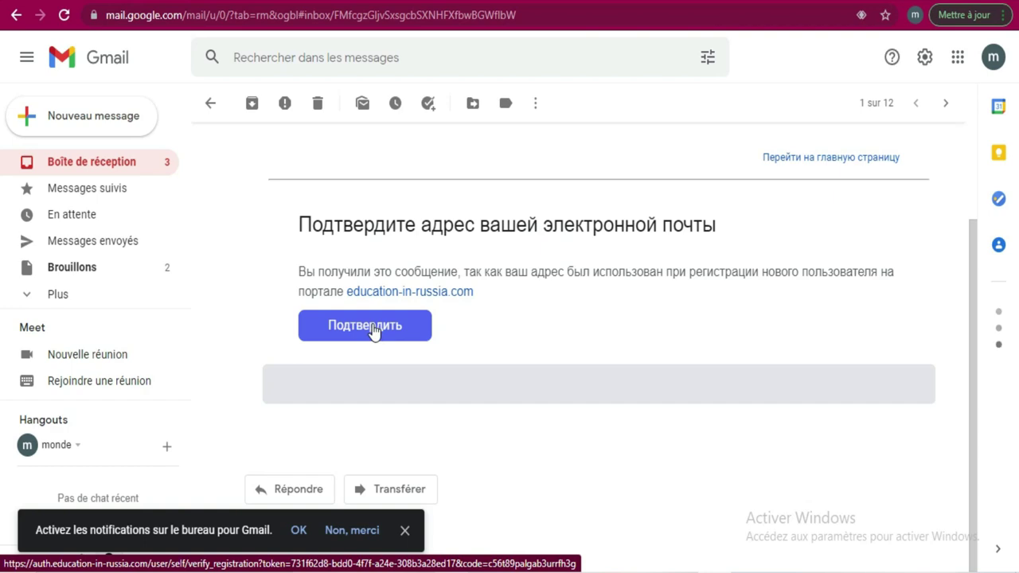
click(373, 327)
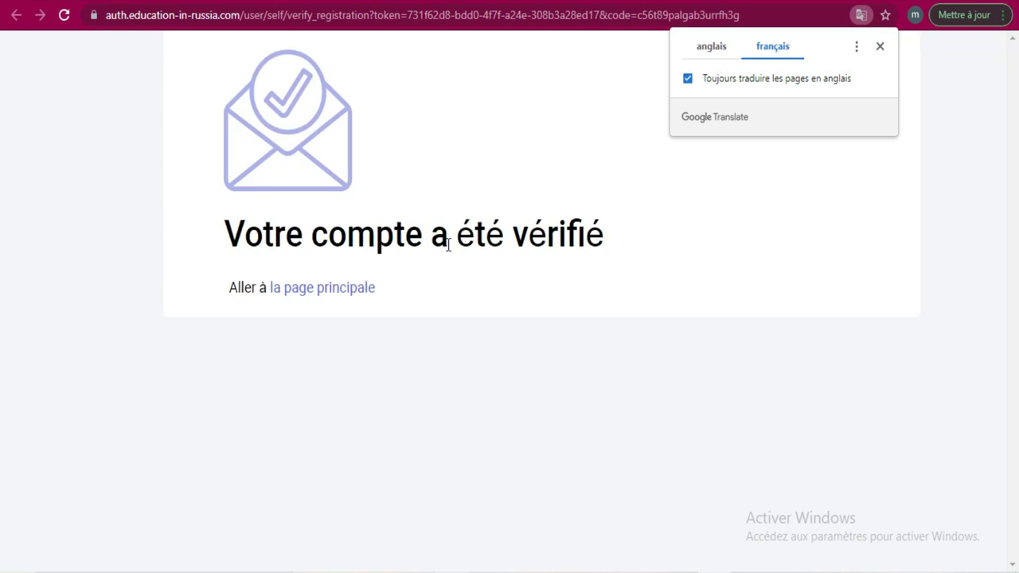
Dismiss the translation offers and go from the verified page to the site's main page.
click(879, 47)
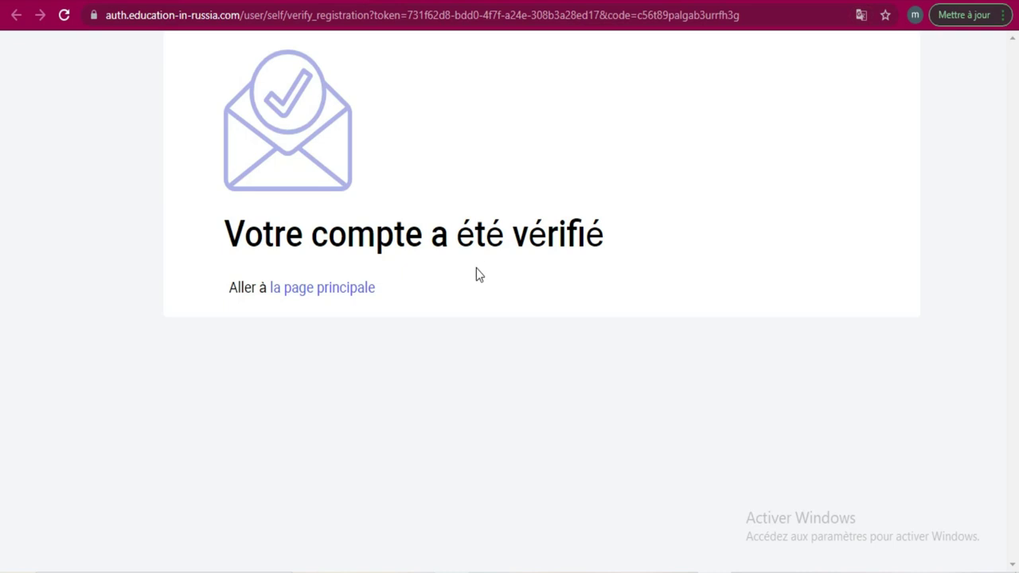
click(341, 293)
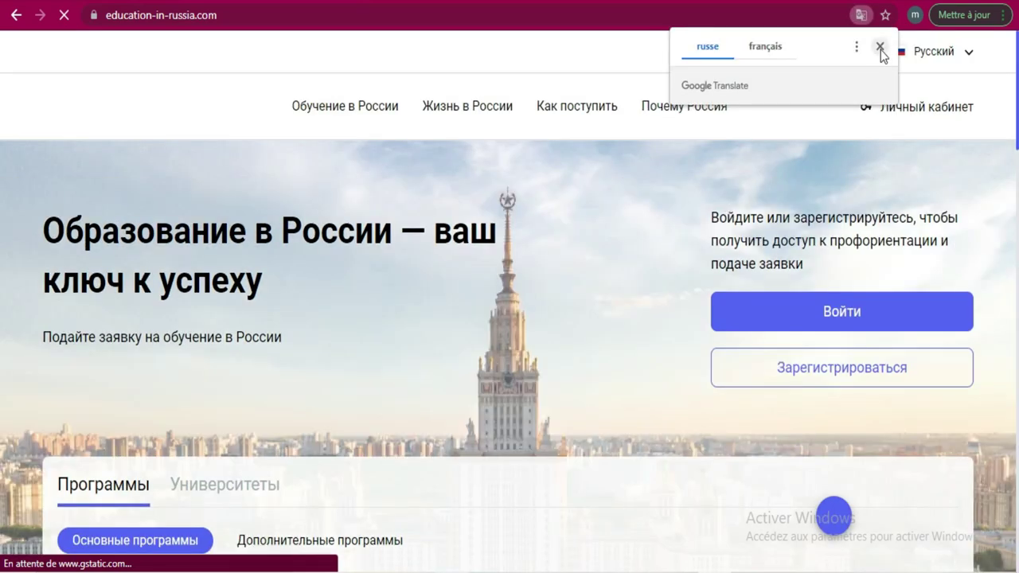
click(879, 46)
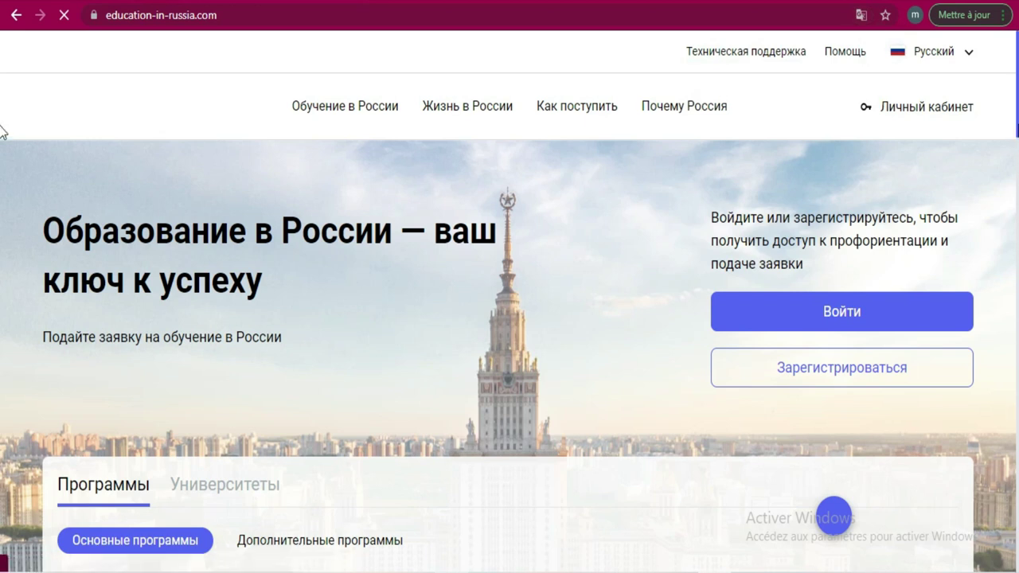
scroll(1, 177, down, 3)
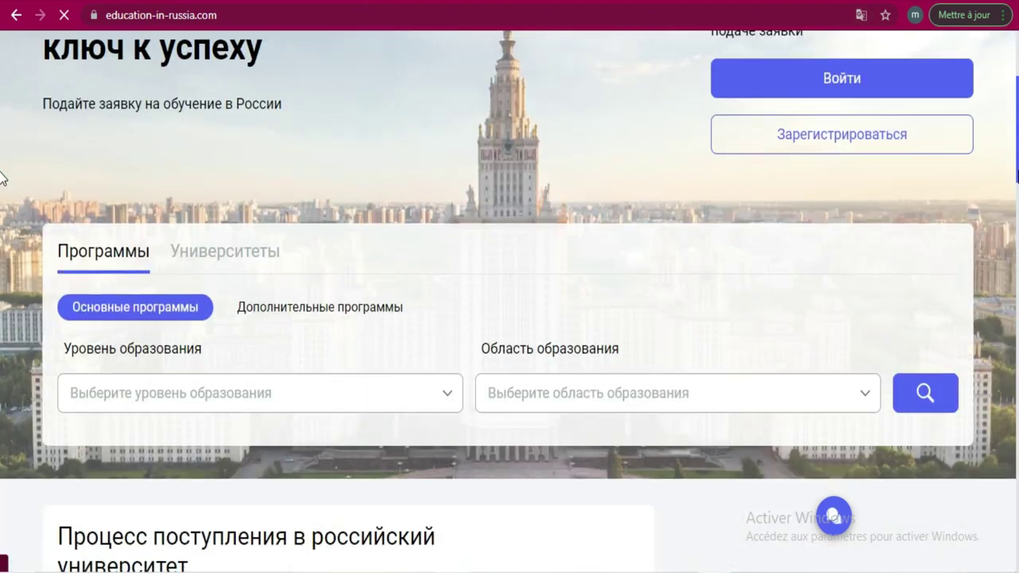
scroll(2, 177, down, 3)
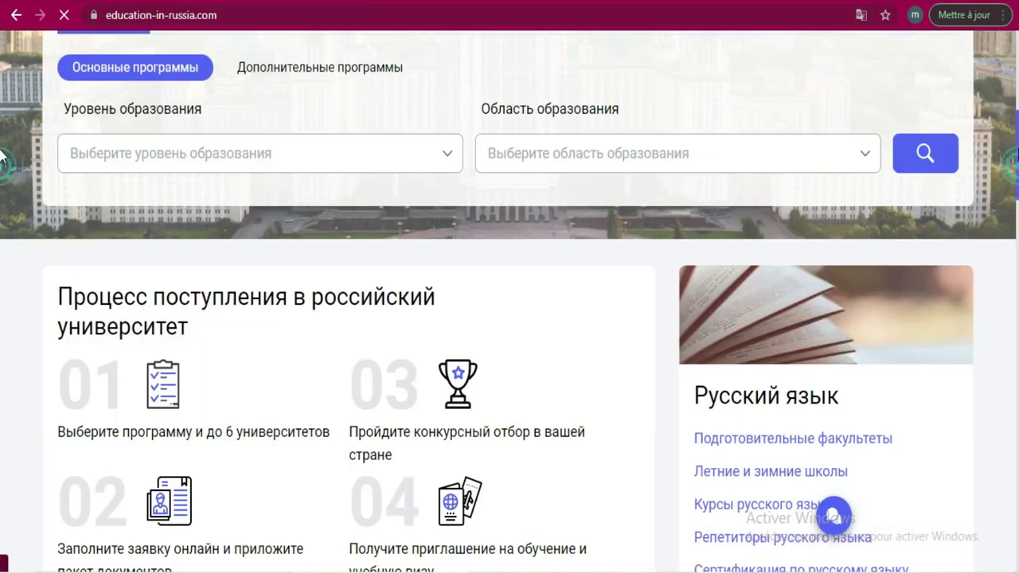
scroll(3, 127, up, 6)
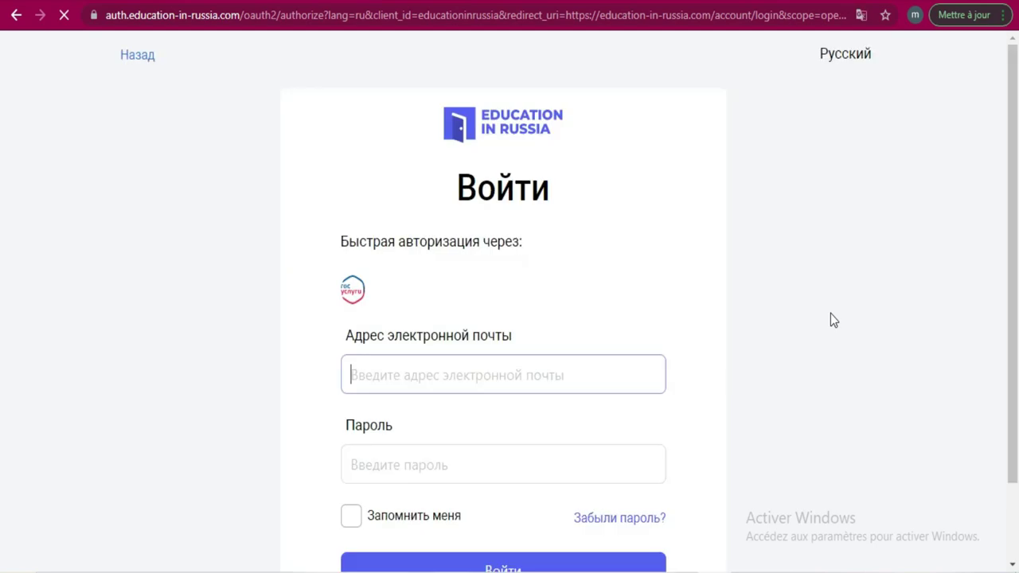
Enter the new account's Gmail address in the Адрес электронной почты field.
click(466, 377)
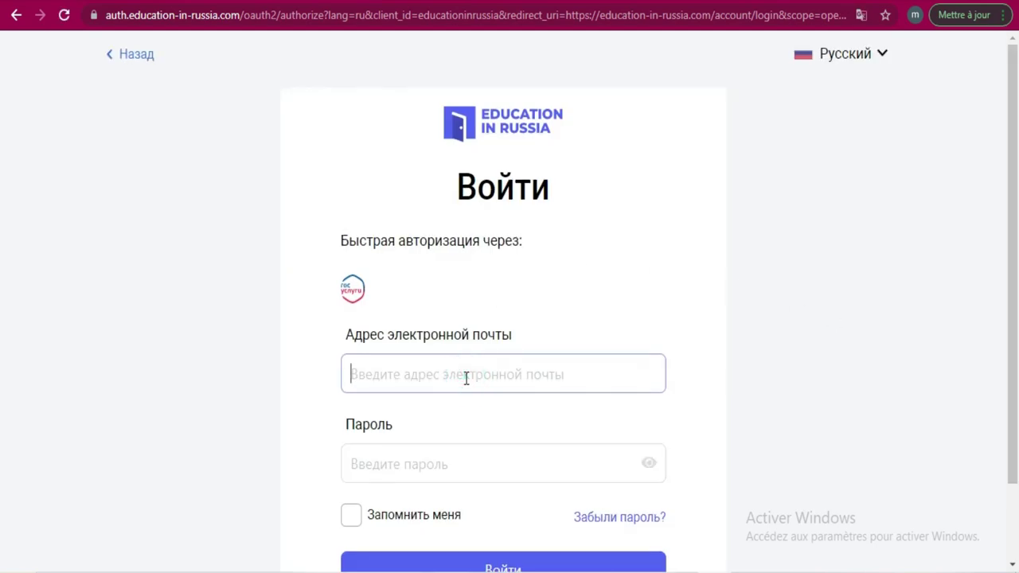
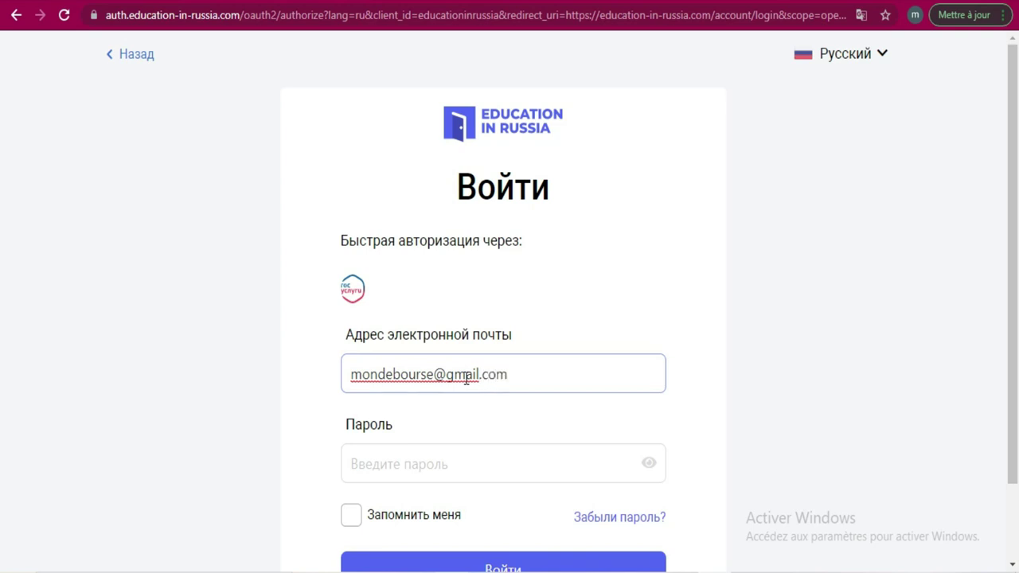
key(Tab)
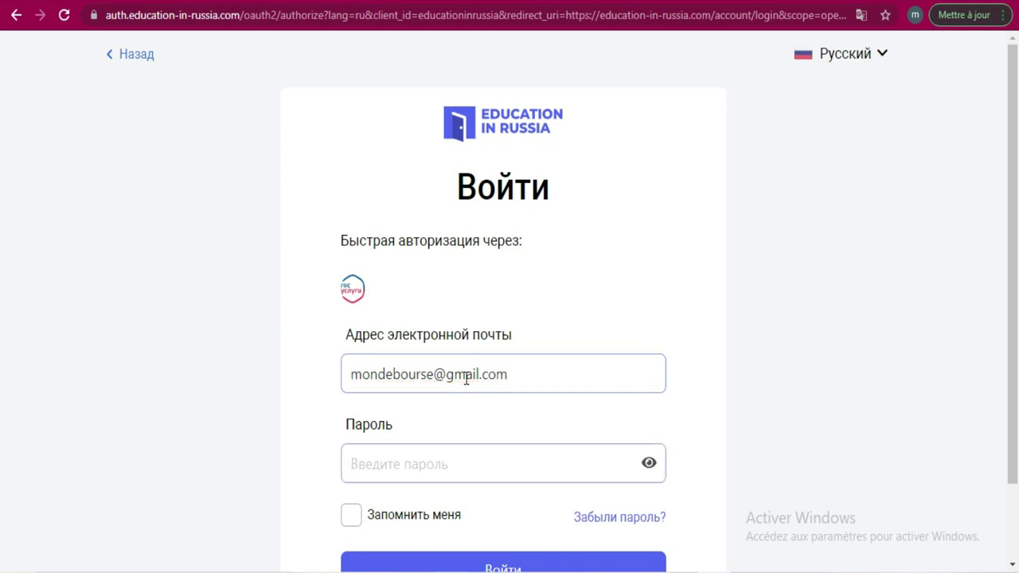
scroll(4, 107, down, 1)
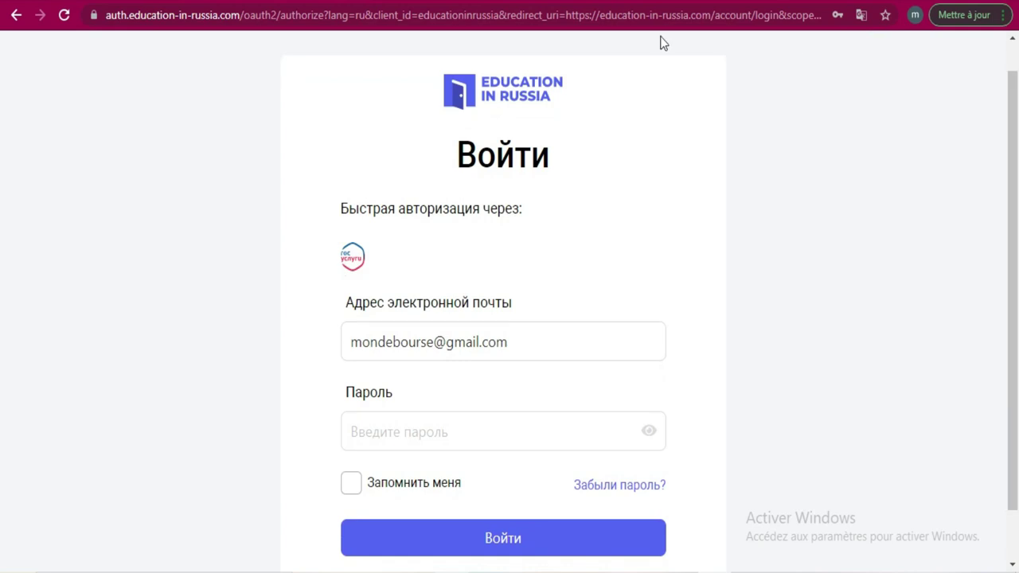
click(352, 348)
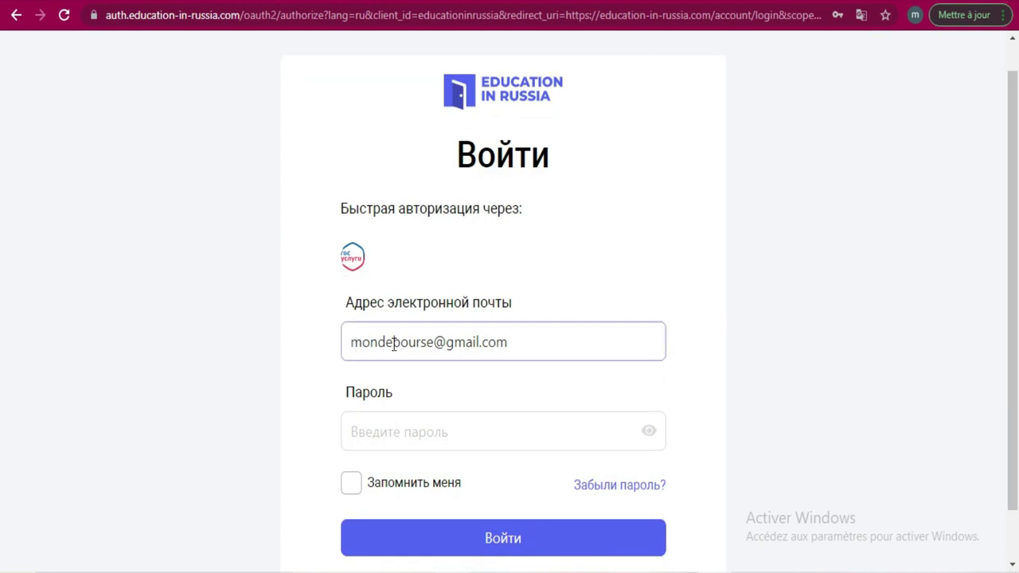
click(342, 420)
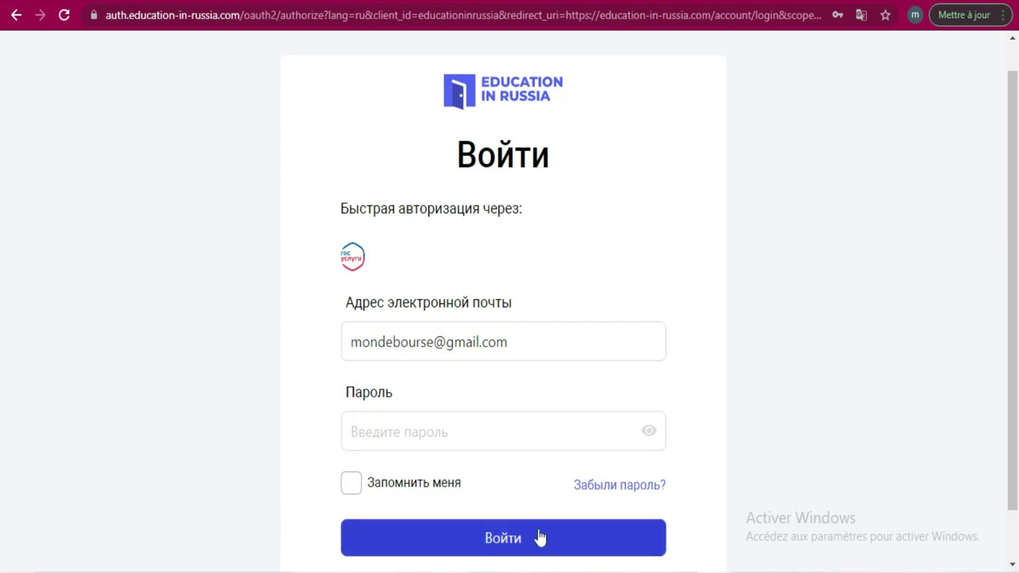
scroll(2, 213, up, 1)
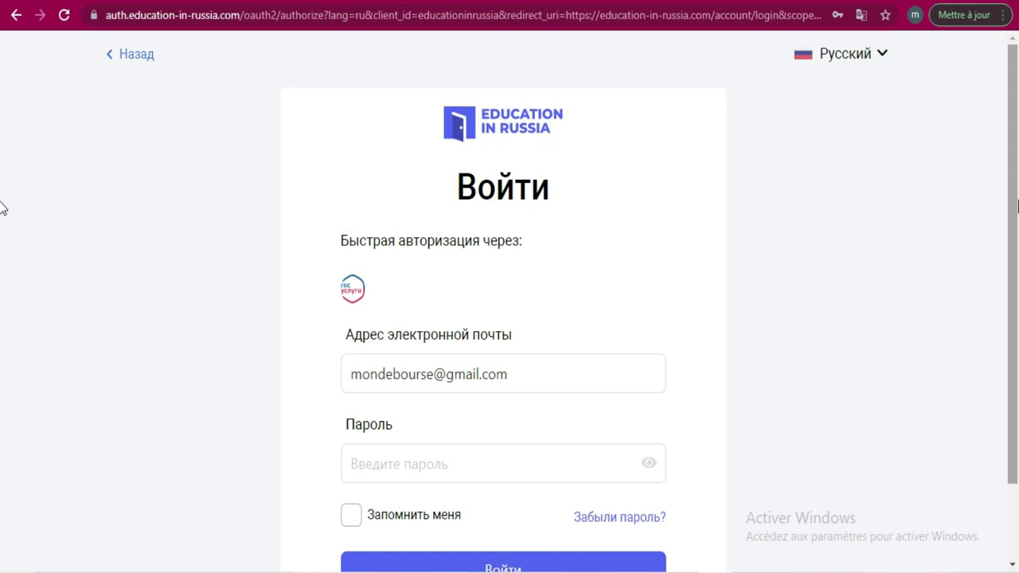
scroll(2, 168, down, 1)
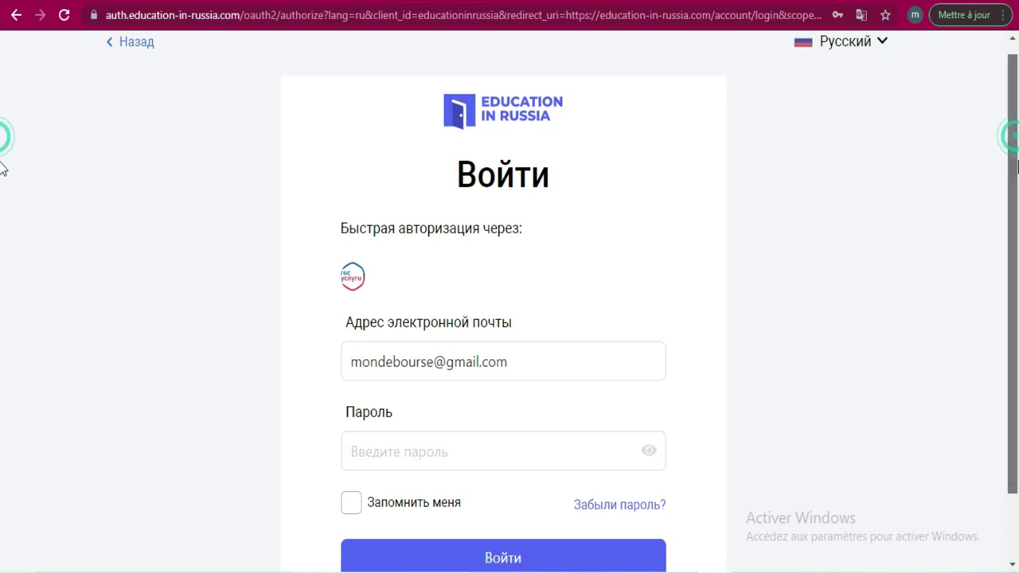
scroll(3, 169, down, 1)
drag(1017, 210, 1010, 170)
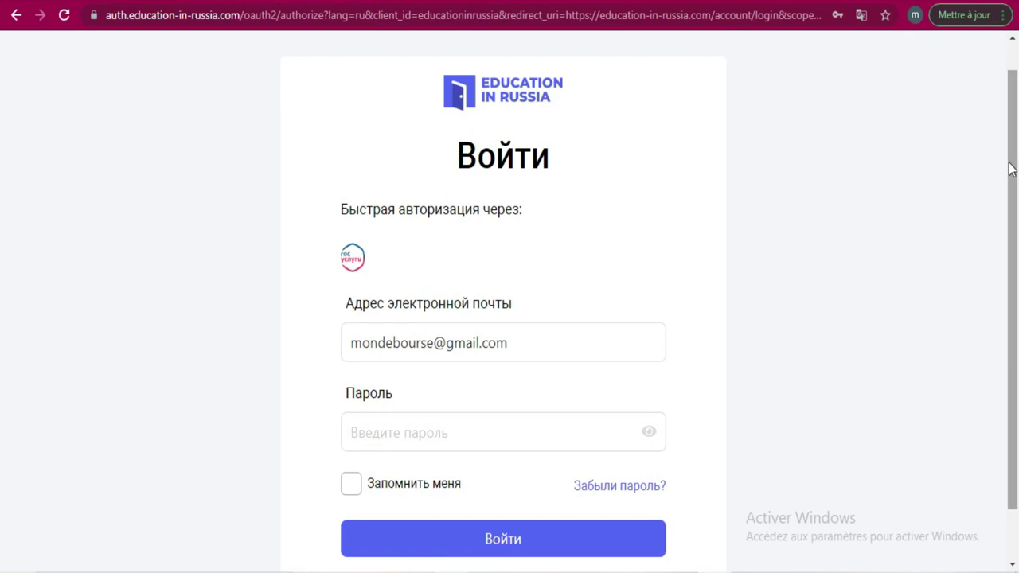